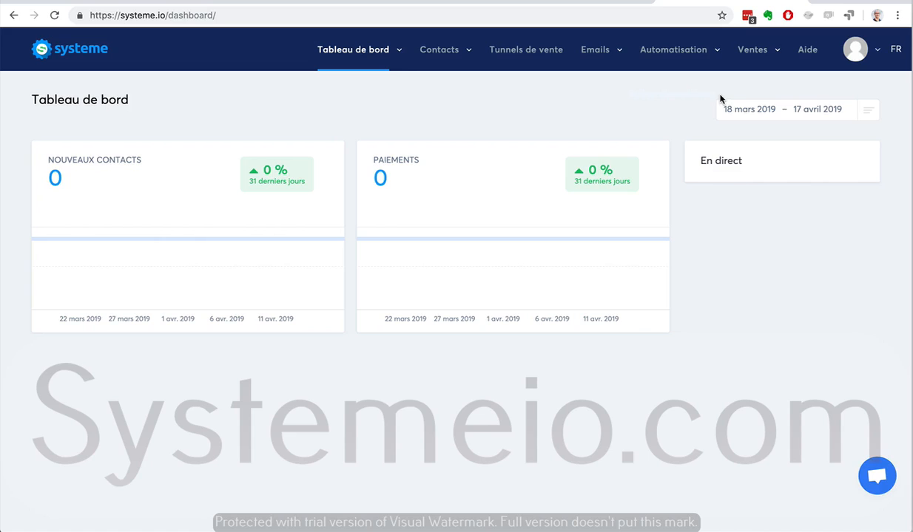
# Create a new course named "Formation guitare" and save it
pyautogui.click(748, 50)
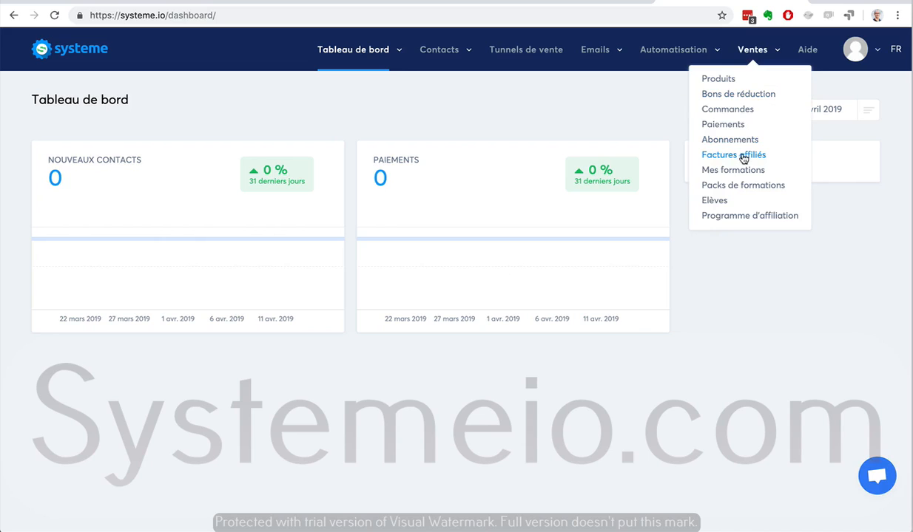
pyautogui.click(730, 175)
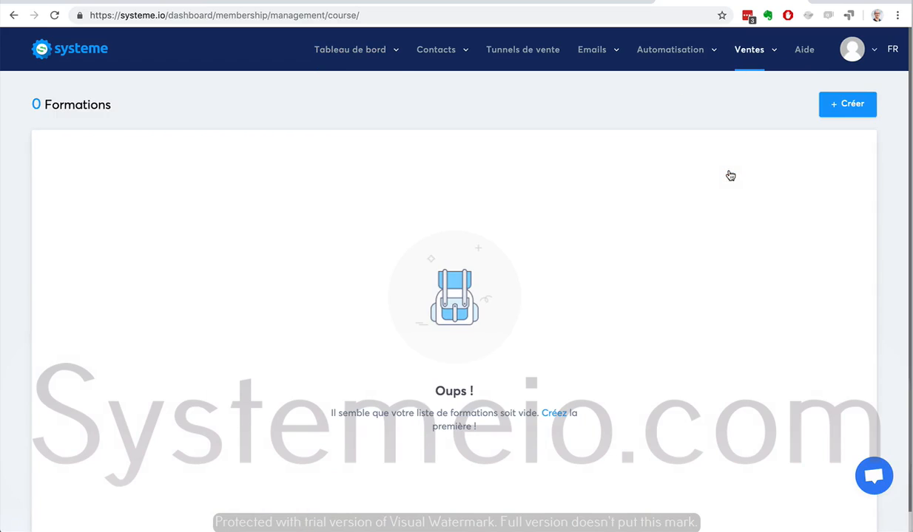
pyautogui.click(731, 54)
pyautogui.click(841, 111)
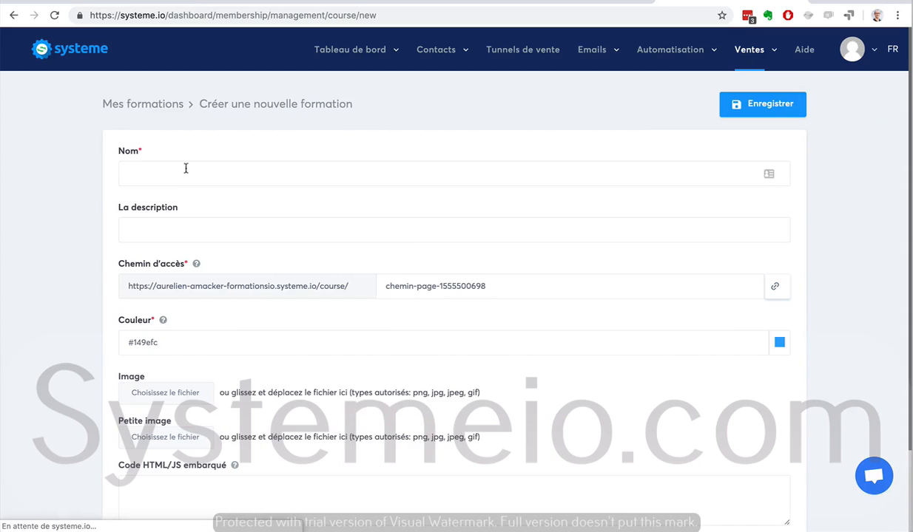
pyautogui.click(175, 174)
pyautogui.write('Ma')
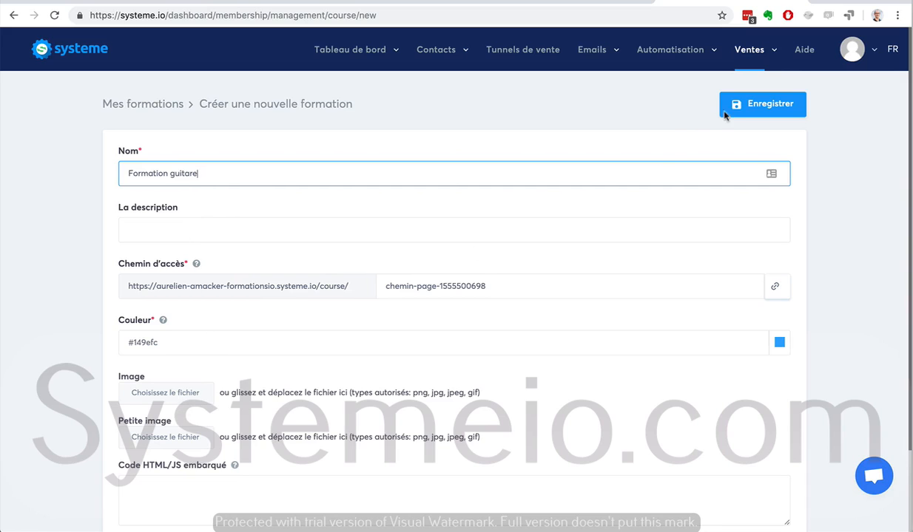
pyautogui.click(753, 104)
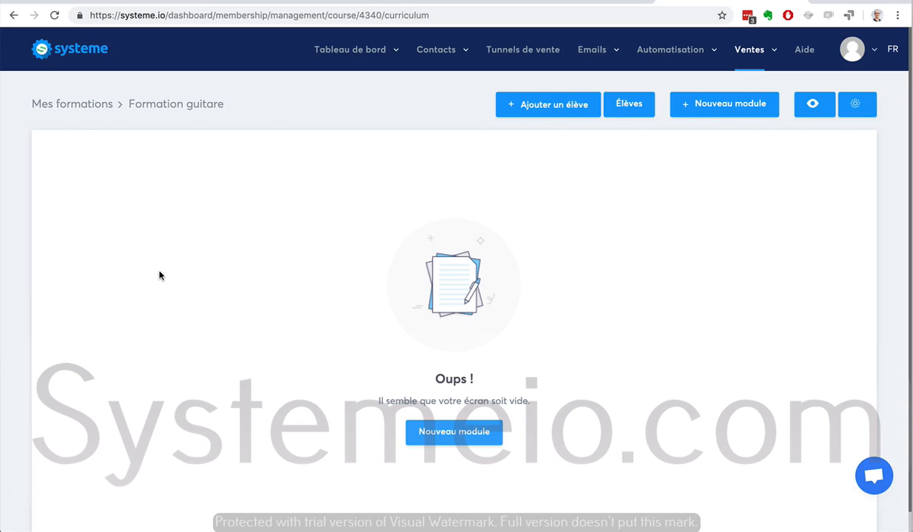
# Add a module named "Module 1: Les bases" to the Formation guitare course
pyautogui.click(455, 435)
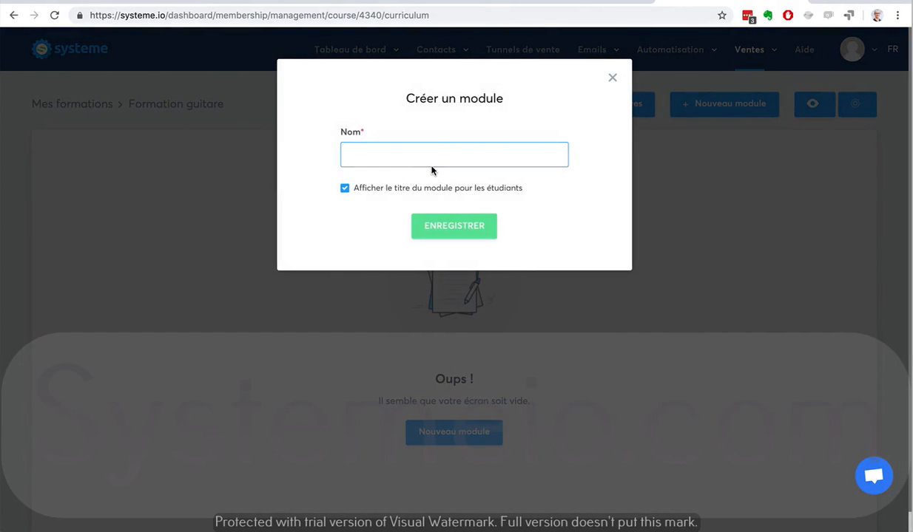
pyautogui.write('Module 1: Les bases')
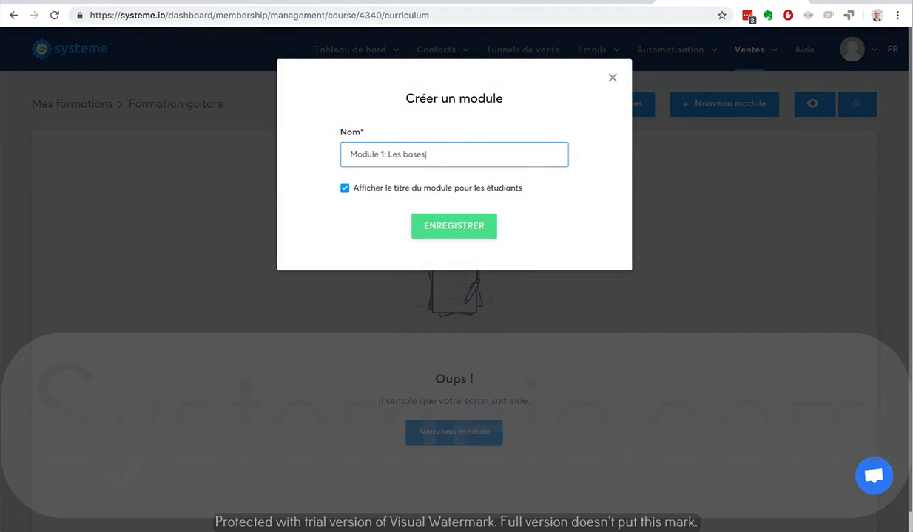
pyautogui.click(460, 223)
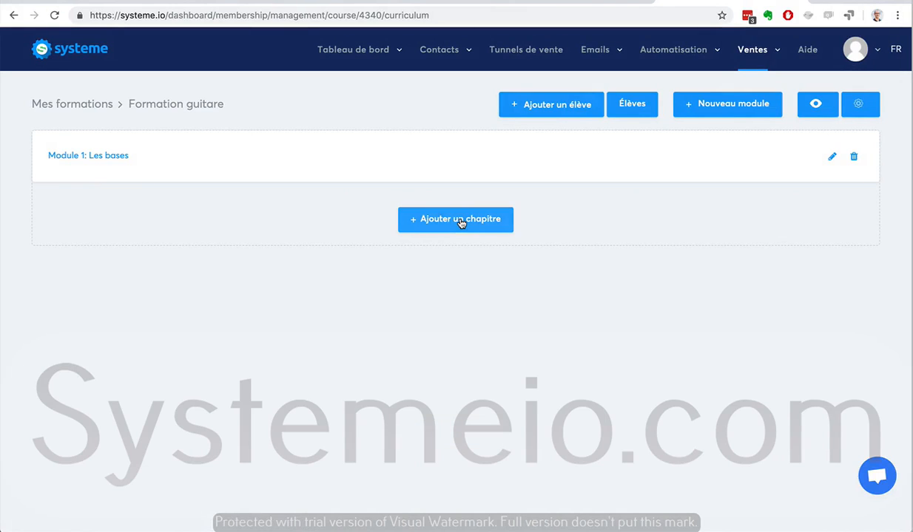
# Add the chapter "Le solfège" to Module 1 with a delay of 0 and the Video page type
pyautogui.click(460, 220)
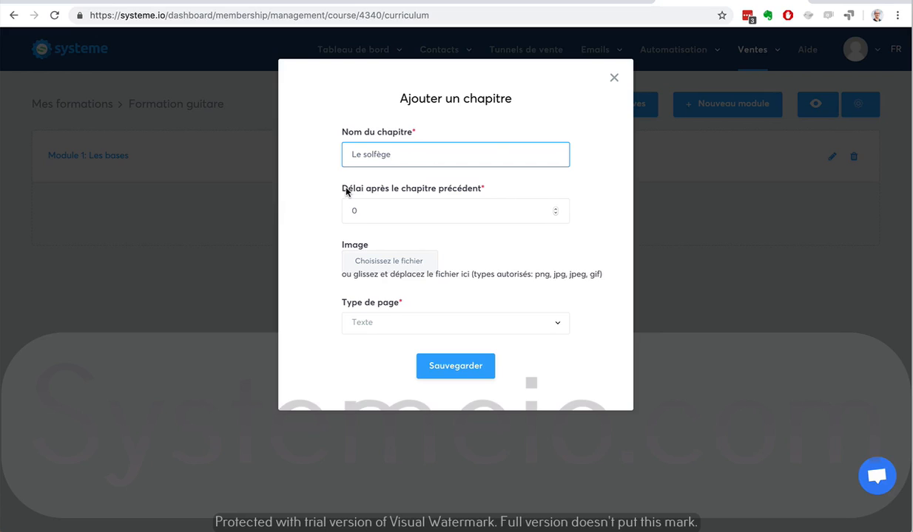
pyautogui.tripleClick(554, 207)
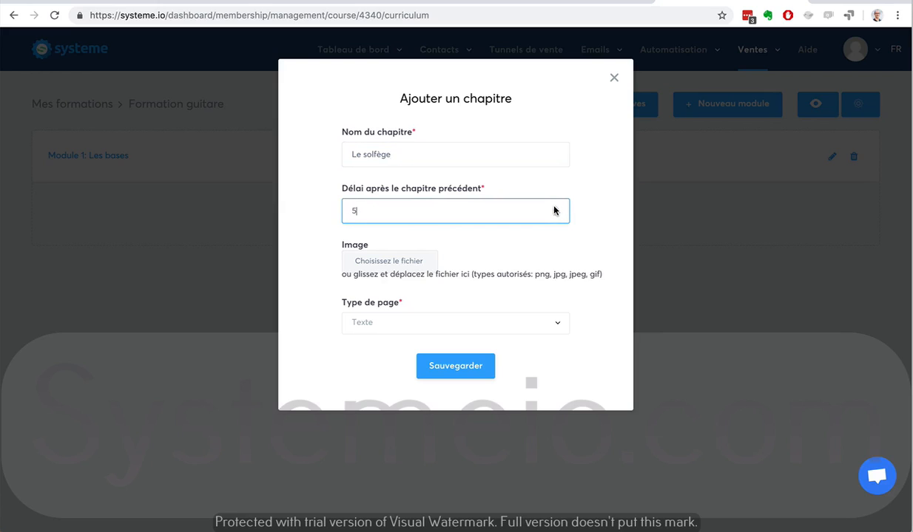
pyautogui.click(555, 215)
pyautogui.click(488, 332)
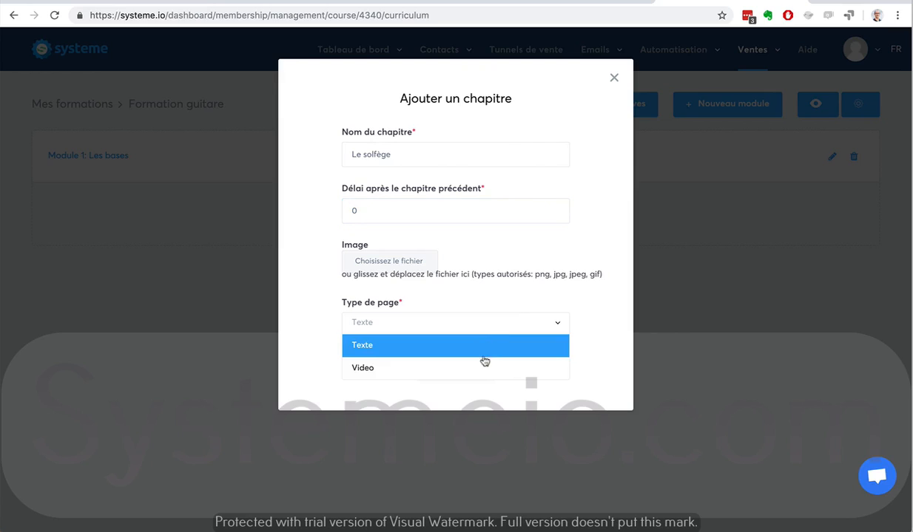
pyautogui.click(482, 367)
pyautogui.click(447, 366)
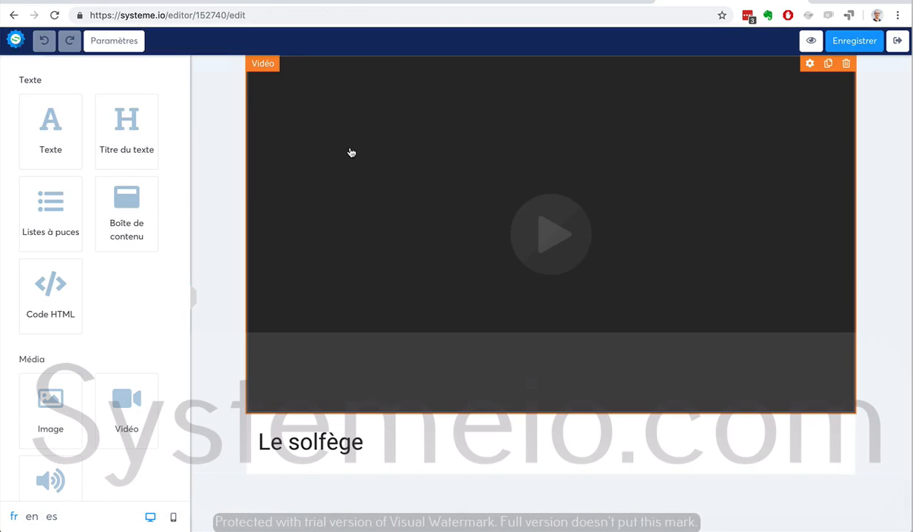
# Move the "Le solfège" heading above the video and add a content box below the video
pyautogui.moveTo(296, 441); pyautogui.dragTo(250, 68)
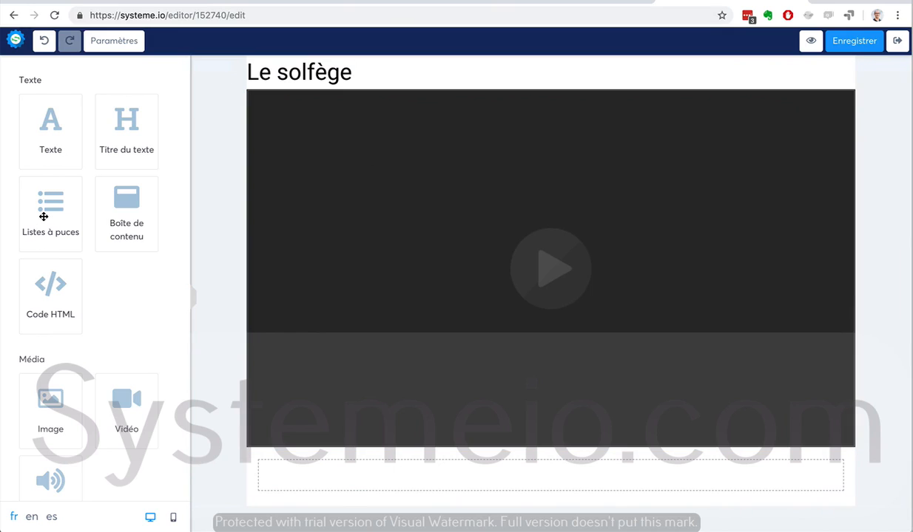
pyautogui.moveTo(111, 210); pyautogui.dragTo(332, 470)
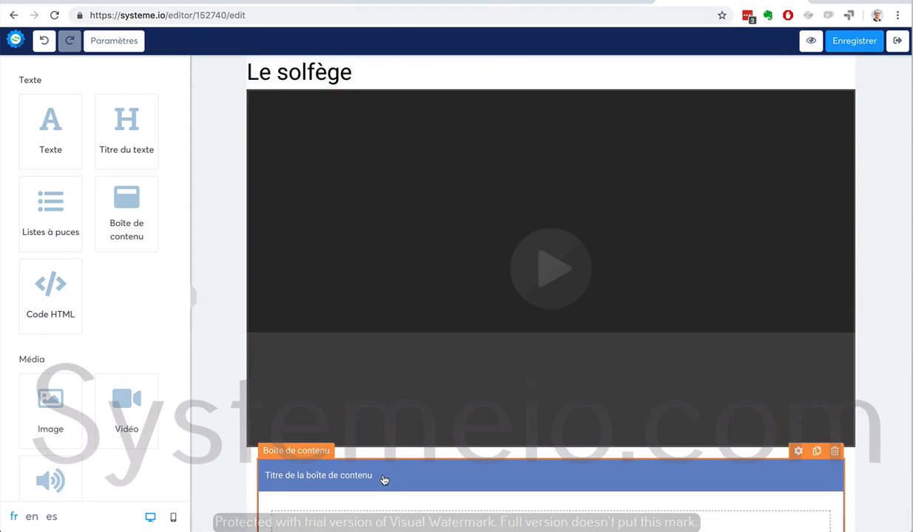
# Set the content box's title to "Ressources" and enlarge the title text
pyautogui.click(795, 451)
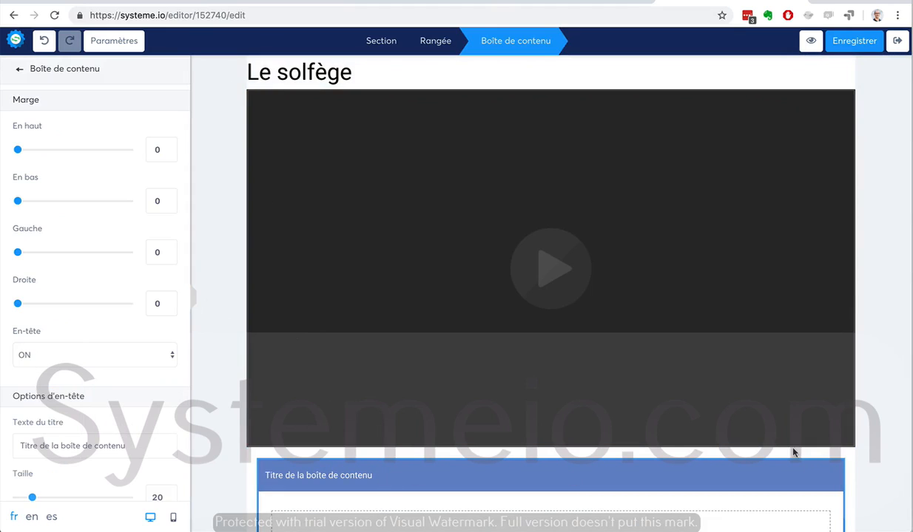
pyautogui.scroll(-2, 76, 332)
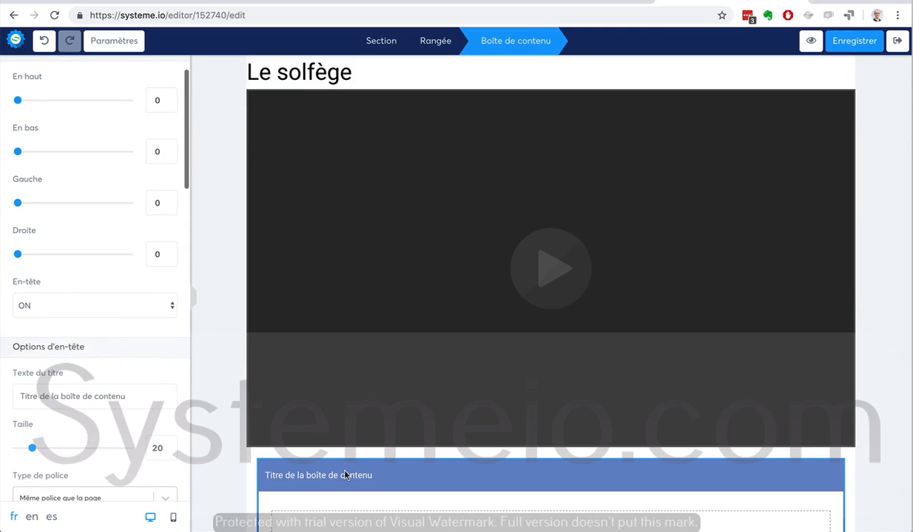
pyautogui.moveTo(138, 403); pyautogui.dragTo(2, 392)
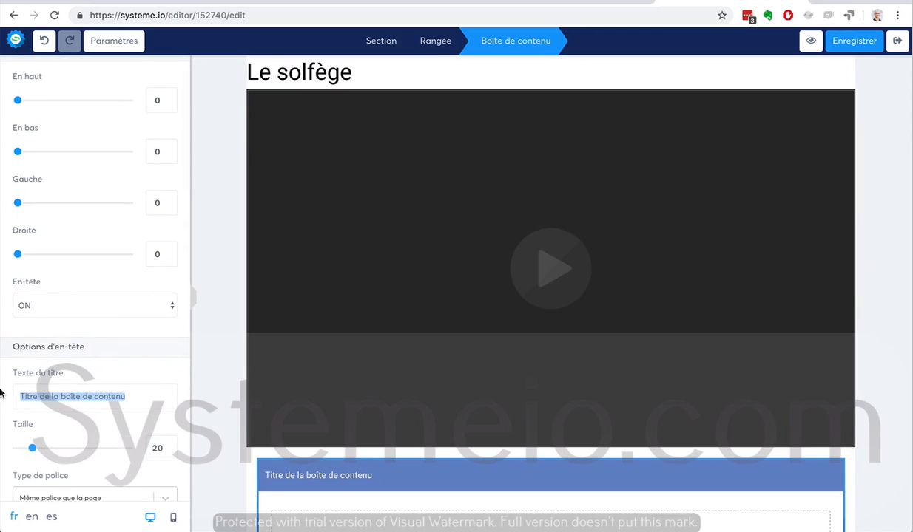
pyautogui.write('Rewsource')
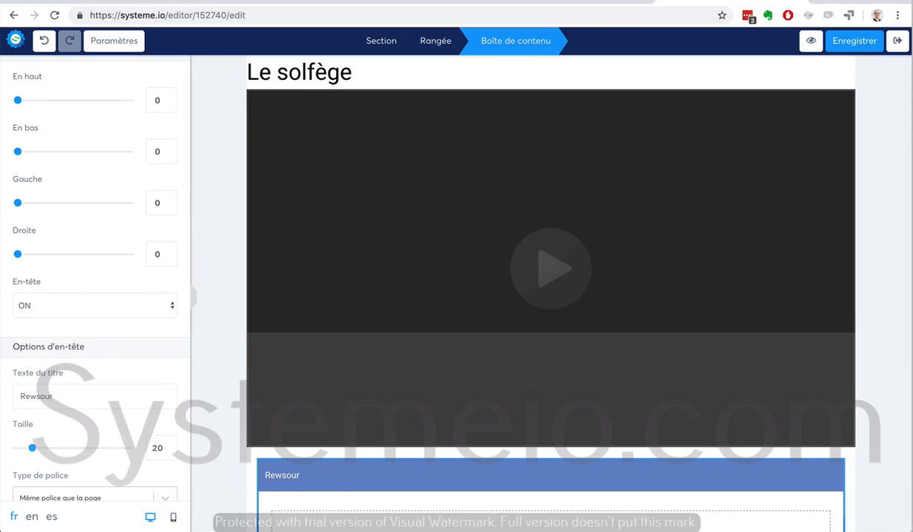
pyautogui.press('BackSpace')
pyautogui.press('BackSpace')
pyautogui.press('BackSpace')
pyautogui.press('BackSpace')
pyautogui.press('BackSpace')
pyautogui.write('ssources')
pyautogui.moveTo(32, 448); pyautogui.dragTo(37, 449)
pyautogui.click(211, 329)
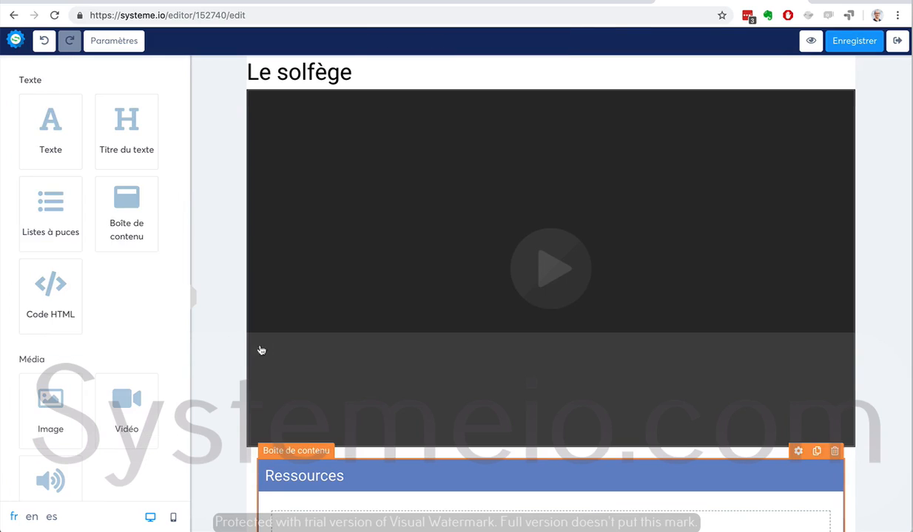
# Insert a bullet list inside the Ressources content box
pyautogui.scroll(-1, 867, 373)
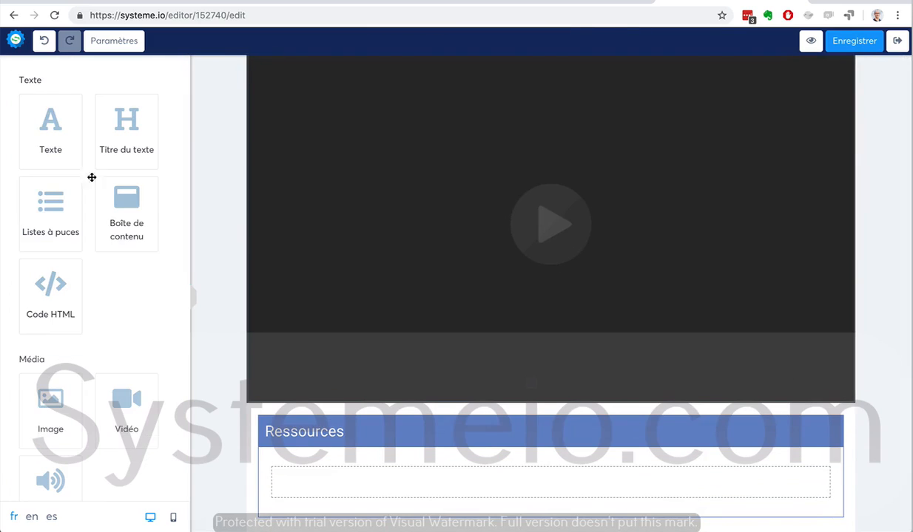
pyautogui.moveTo(46, 207); pyautogui.dragTo(364, 467)
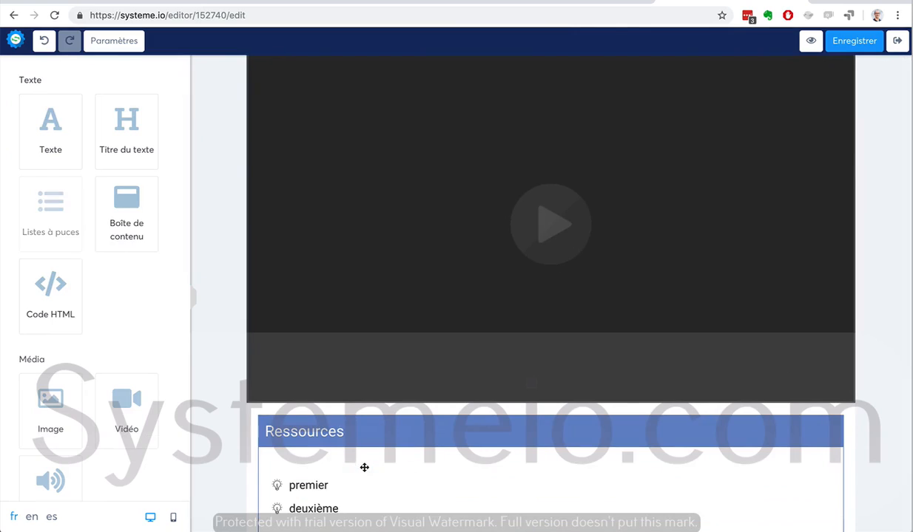
pyautogui.scroll(-1, 890, 402)
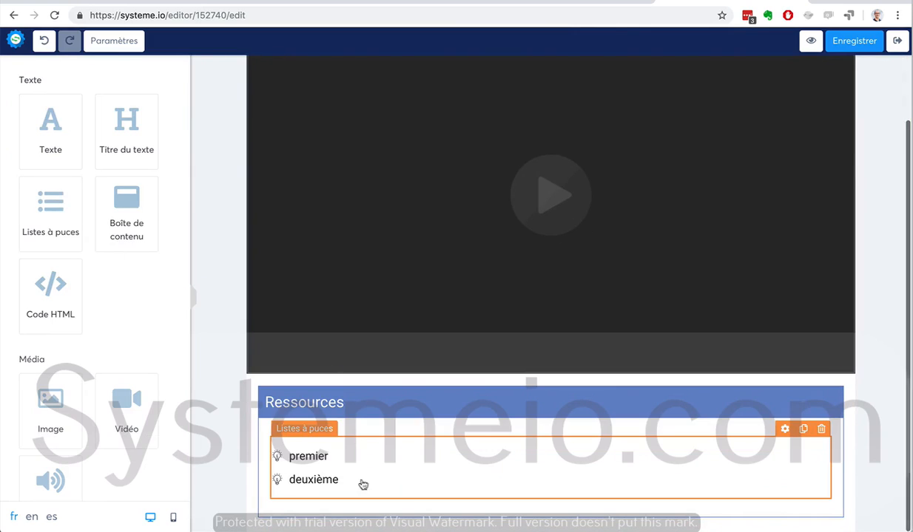
# Change the bullet list's icon to the round check mark (flaticon-interface) and colour it green
pyautogui.click(281, 477)
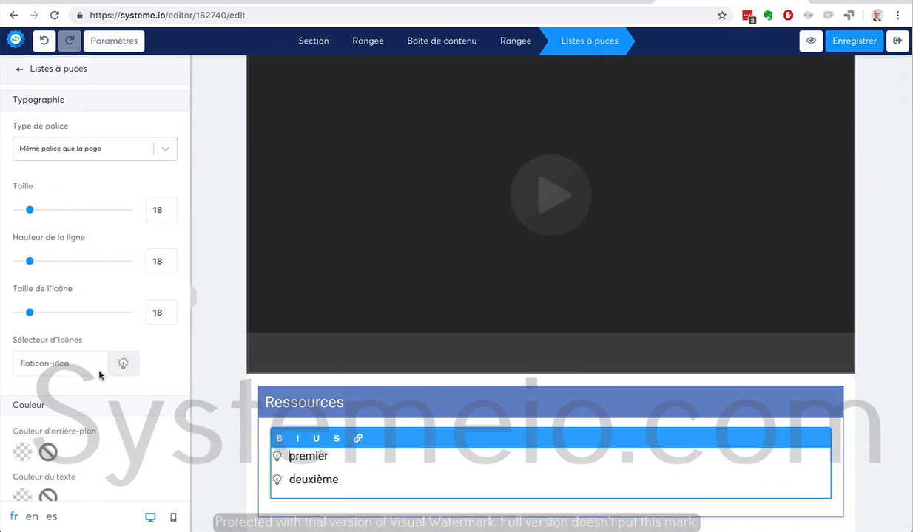
pyautogui.click(123, 364)
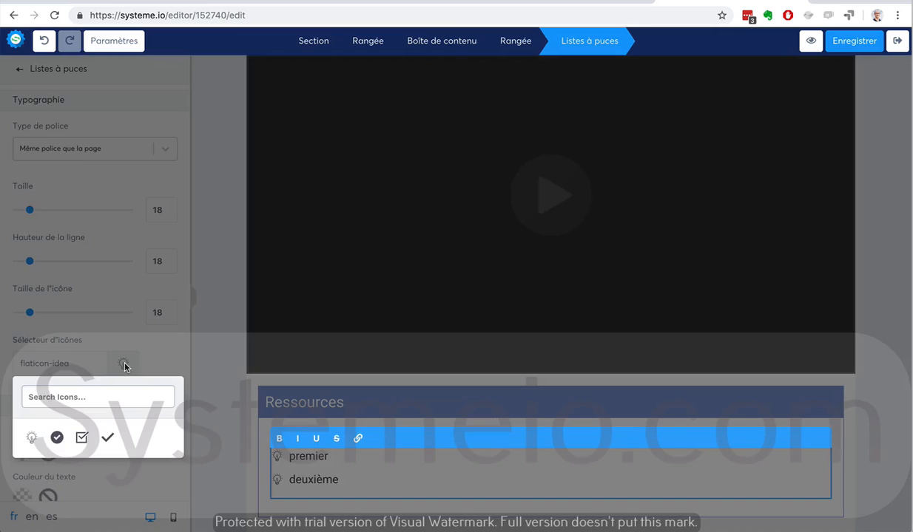
pyautogui.click(57, 439)
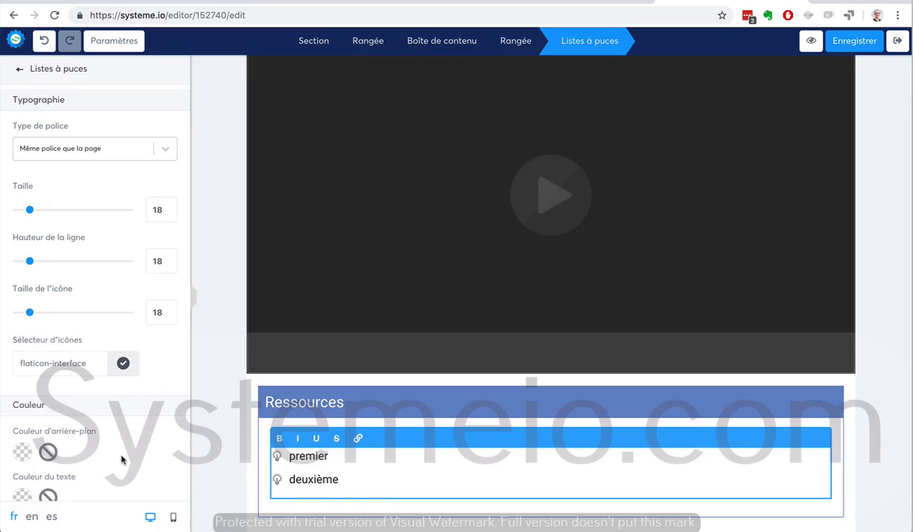
pyautogui.scroll(-3, 107, 436)
pyautogui.click(26, 381)
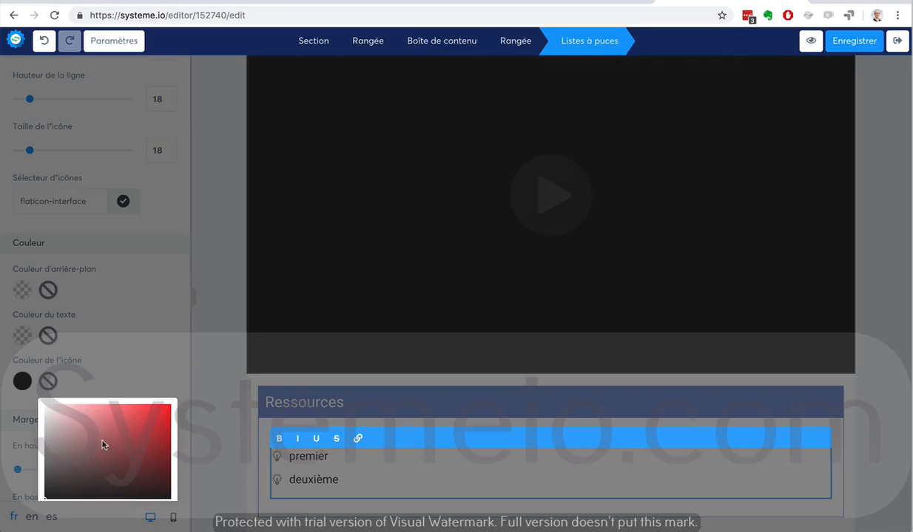
pyautogui.scroll(-4, 104, 429)
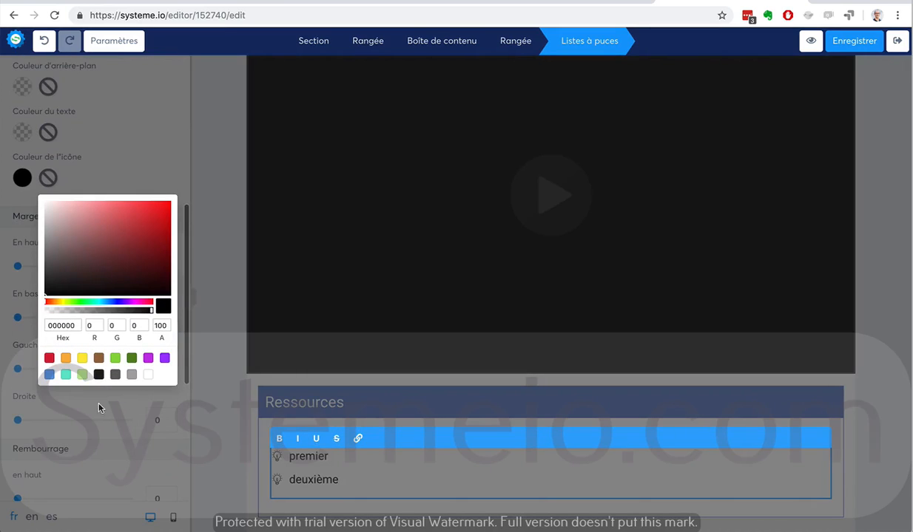
pyautogui.click(115, 358)
pyautogui.click(826, 385)
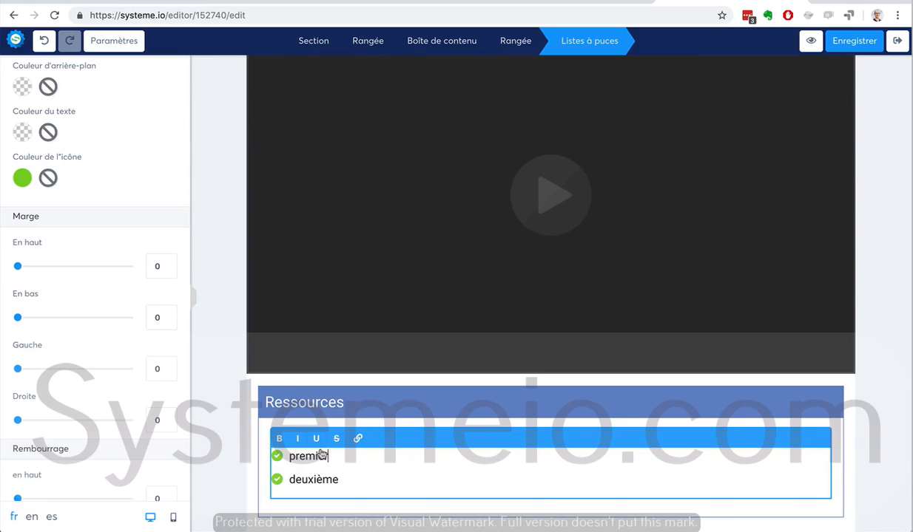
# Replace the first bullet's text with "Livre tatata" and turn it into a link without a URL
pyautogui.moveTo(328, 456); pyautogui.dragTo(298, 456)
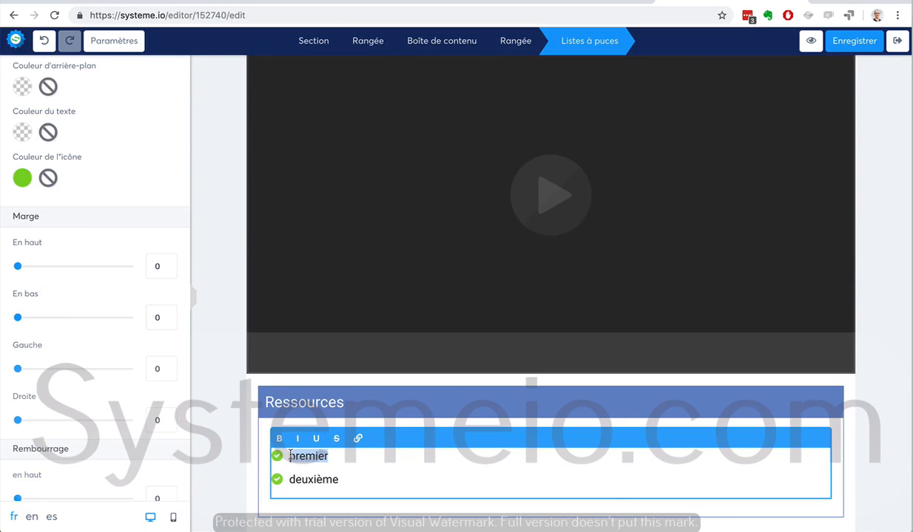
pyautogui.write('Livre tatata')
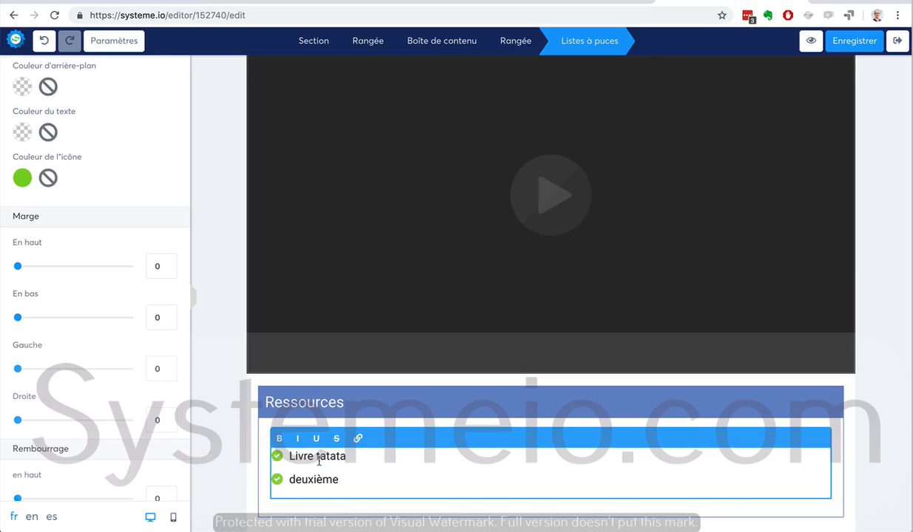
pyautogui.moveTo(347, 456); pyautogui.dragTo(289, 456)
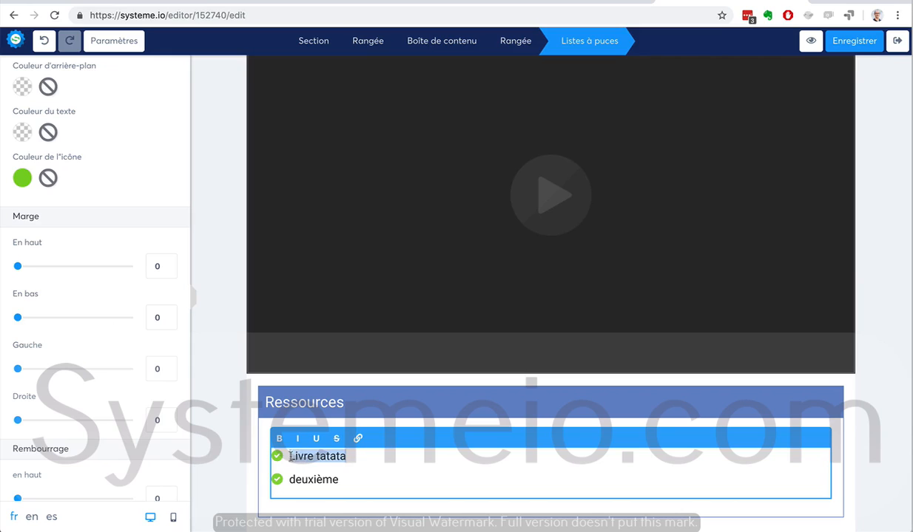
pyautogui.click(357, 438)
pyautogui.click(299, 452)
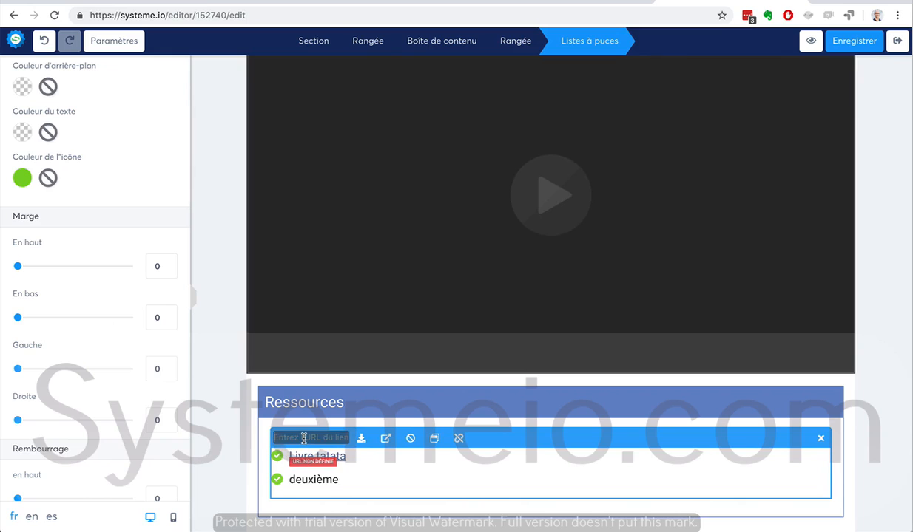
pyautogui.click(845, 417)
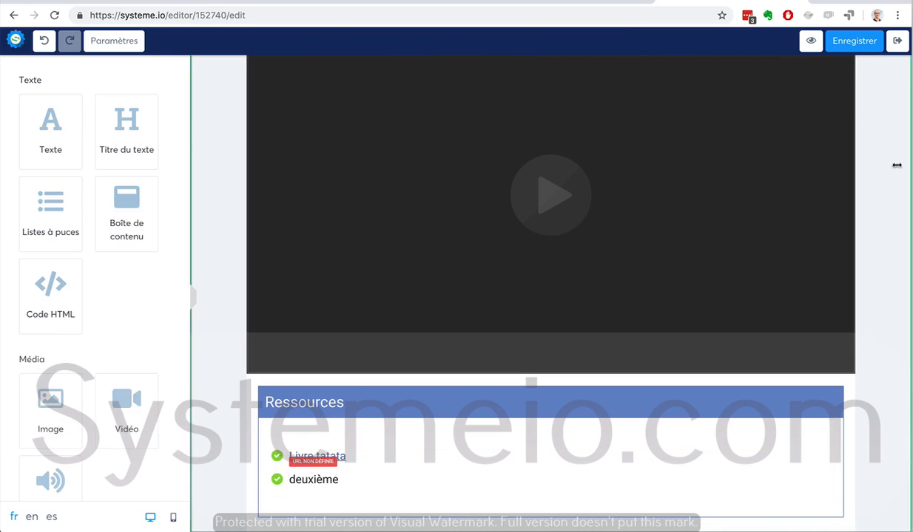
# Save the chapter page and exit the editor to the course curriculum
pyautogui.click(860, 45)
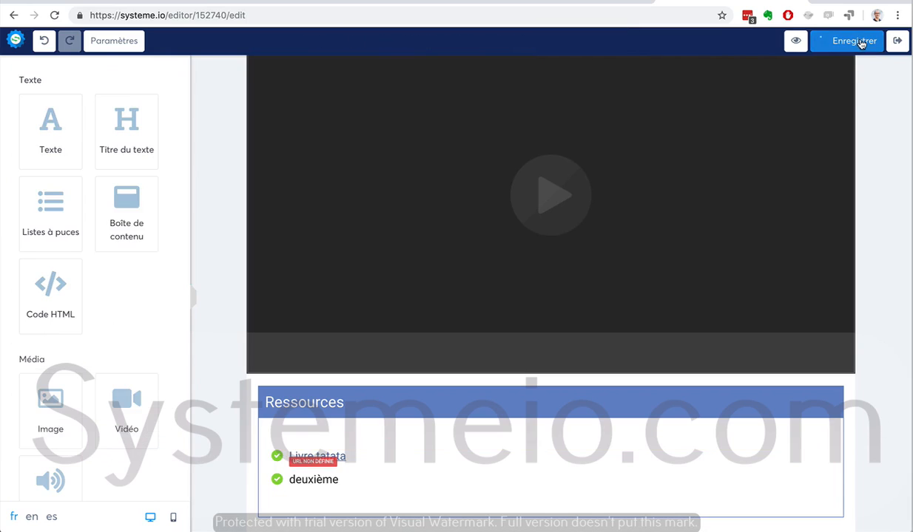
pyautogui.click(897, 43)
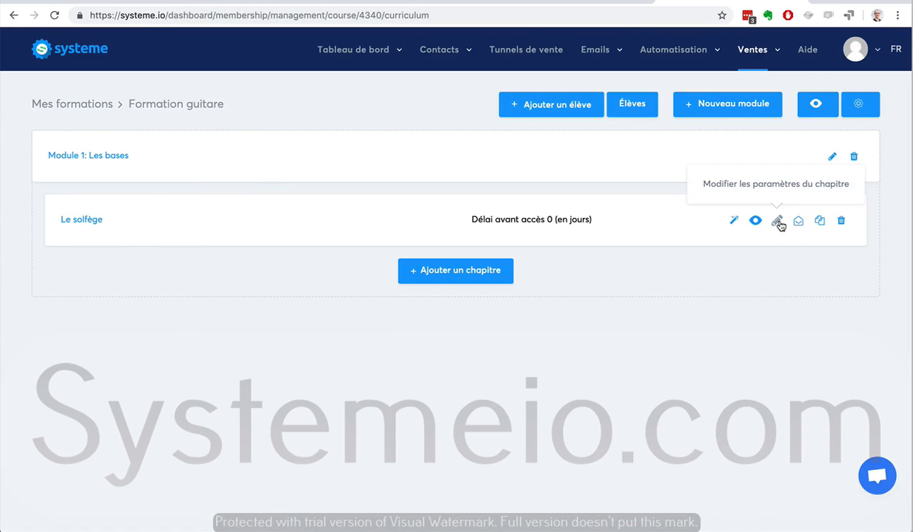
# Duplicate the chapter "Le solfège", change the page title of the copy to "La guitare", and save and exit the editor
pyautogui.click(817, 222)
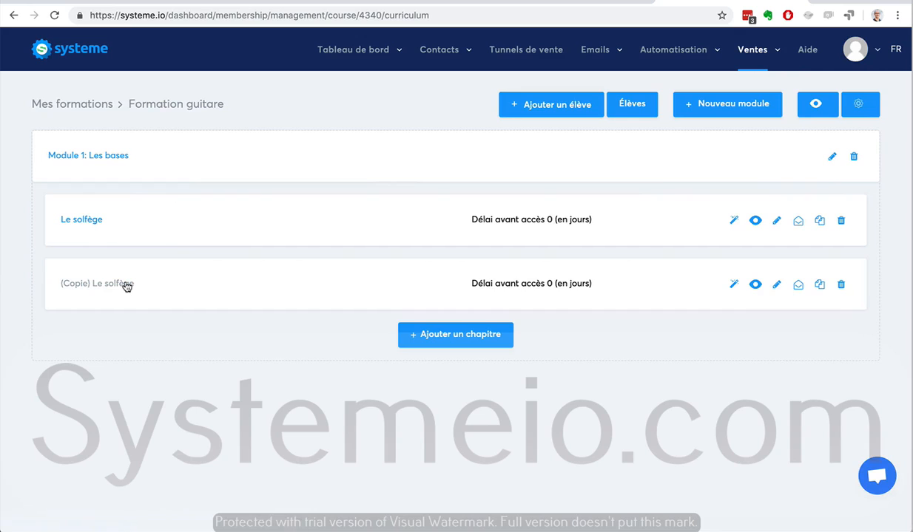
pyautogui.click(126, 287)
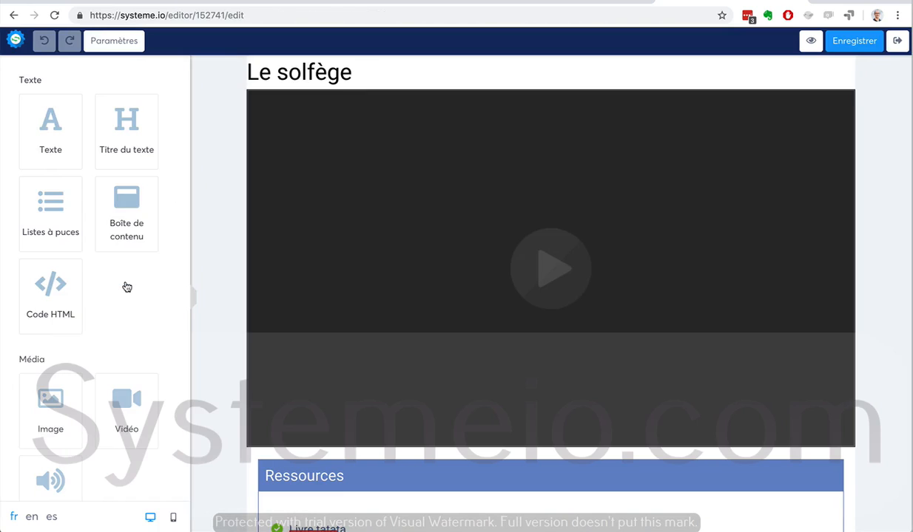
pyautogui.click(381, 66)
pyautogui.moveTo(354, 71); pyautogui.dragTo(234, 68)
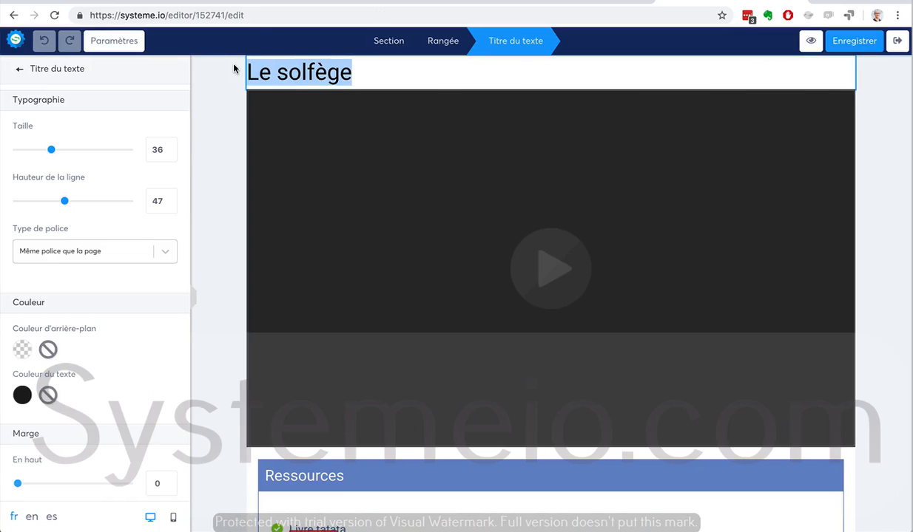
pyautogui.write('La guitare')
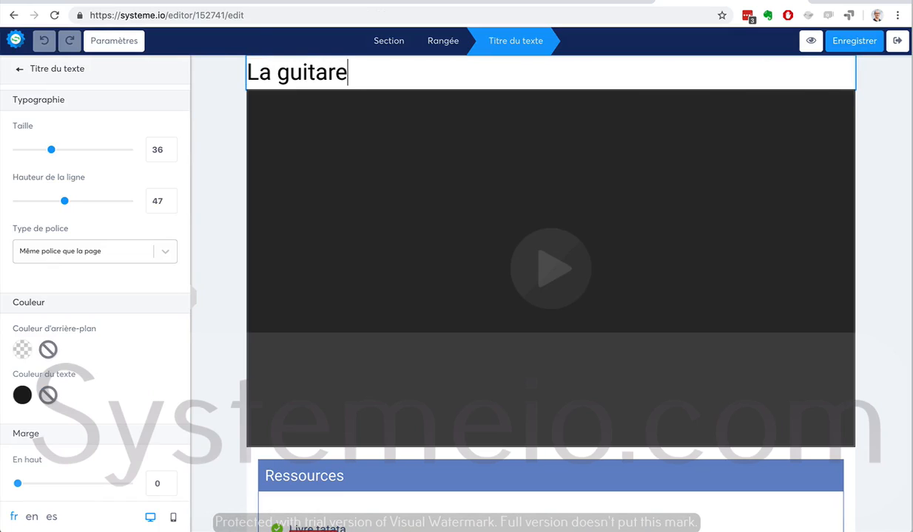
pyautogui.click(836, 42)
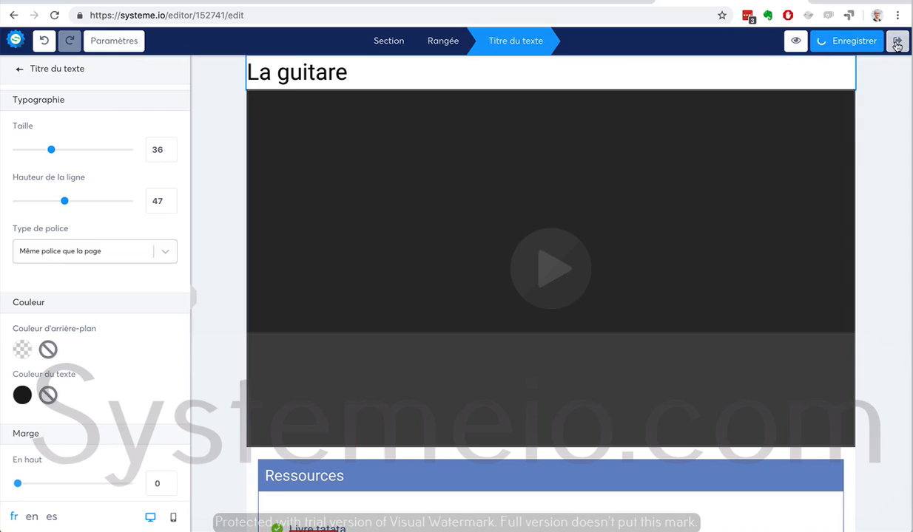
pyautogui.click(896, 42)
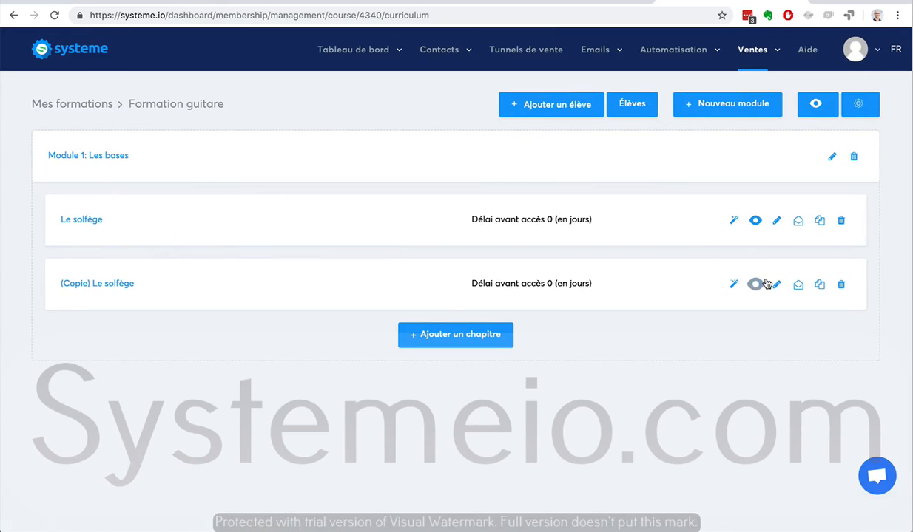
# Rename the copied chapter in Module 1 as "La guitare" in its chapter settings and save
pyautogui.click(732, 285)
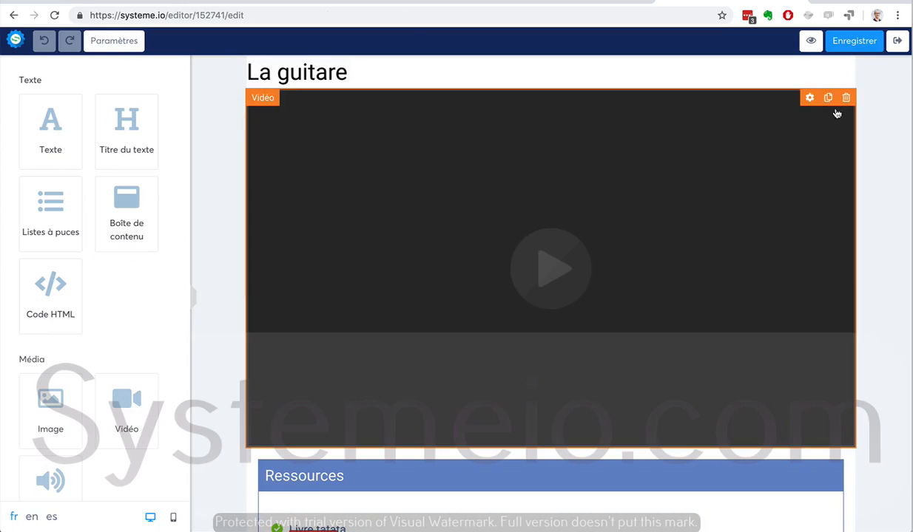
pyautogui.click(893, 42)
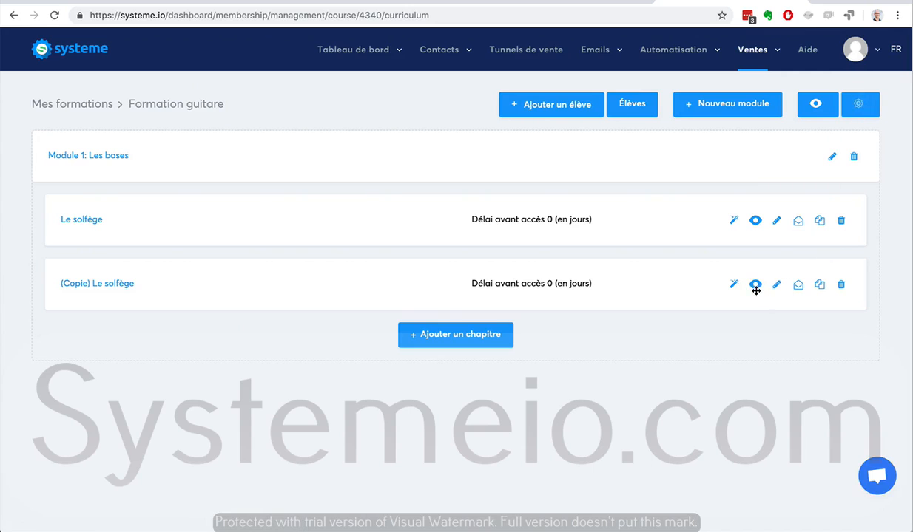
pyautogui.click(776, 285)
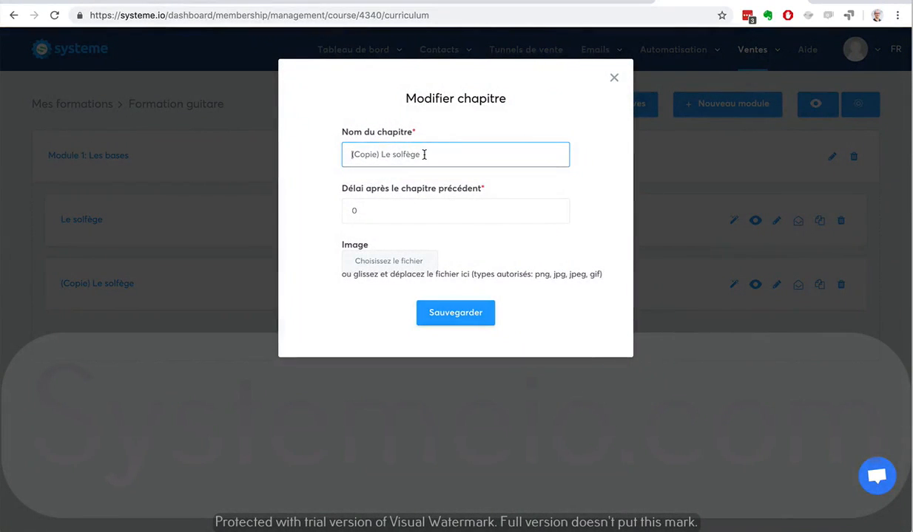
pyautogui.moveTo(419, 154); pyautogui.dragTo(315, 156)
pyautogui.write('La guitare')
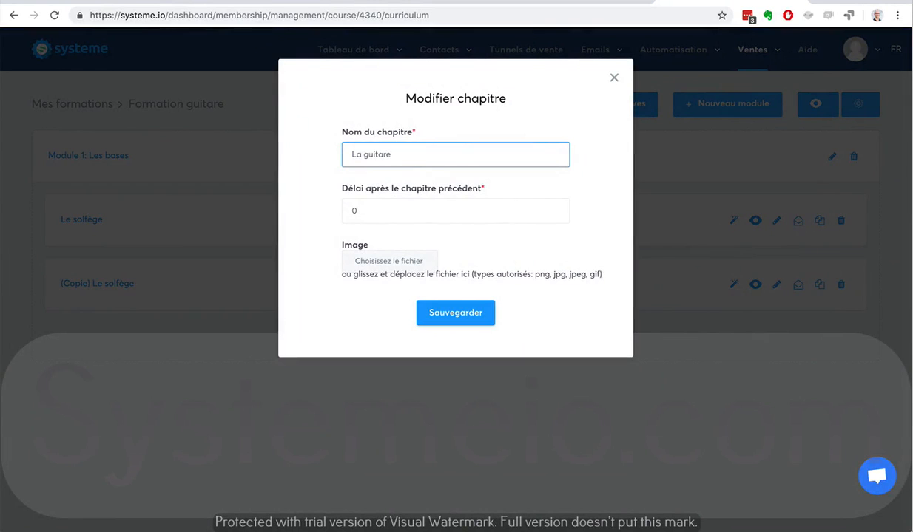
pyautogui.click(446, 311)
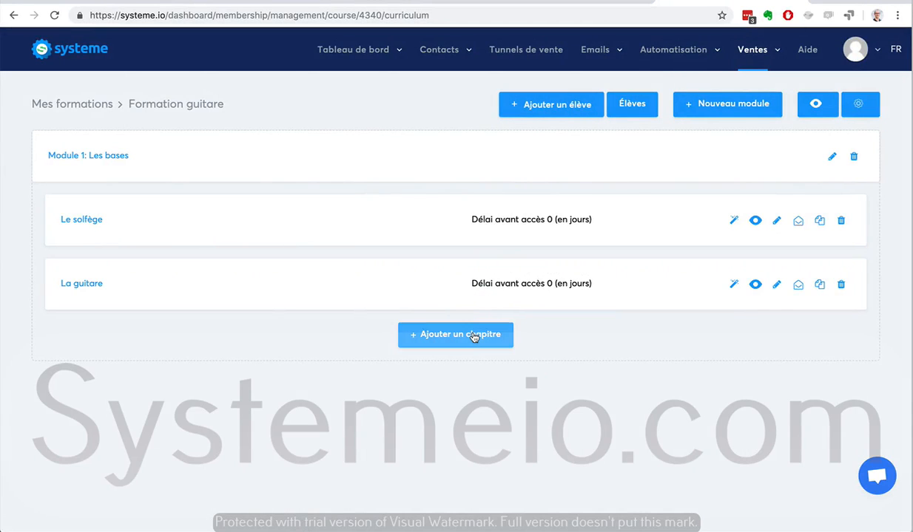
# Create a new course module named "Module 2"
pyautogui.click(700, 111)
pyautogui.write('M')
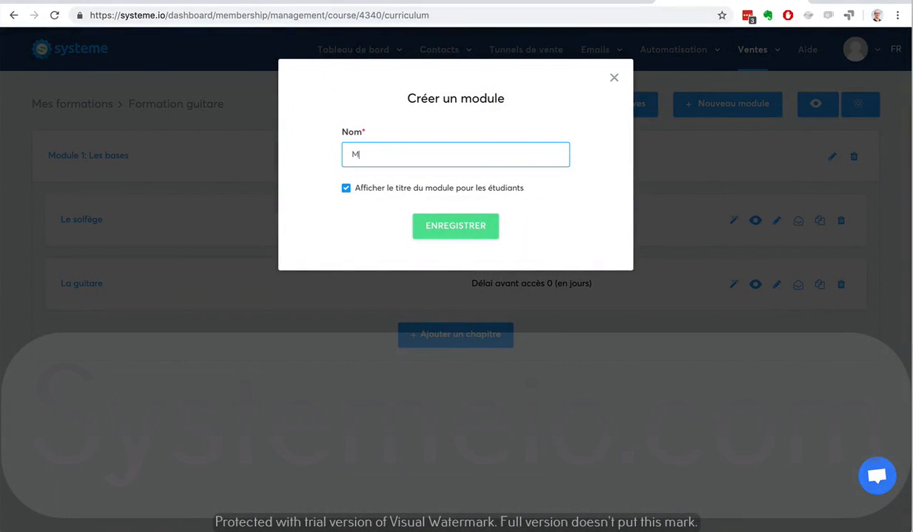
pyautogui.write('odule 2')
pyautogui.click(453, 224)
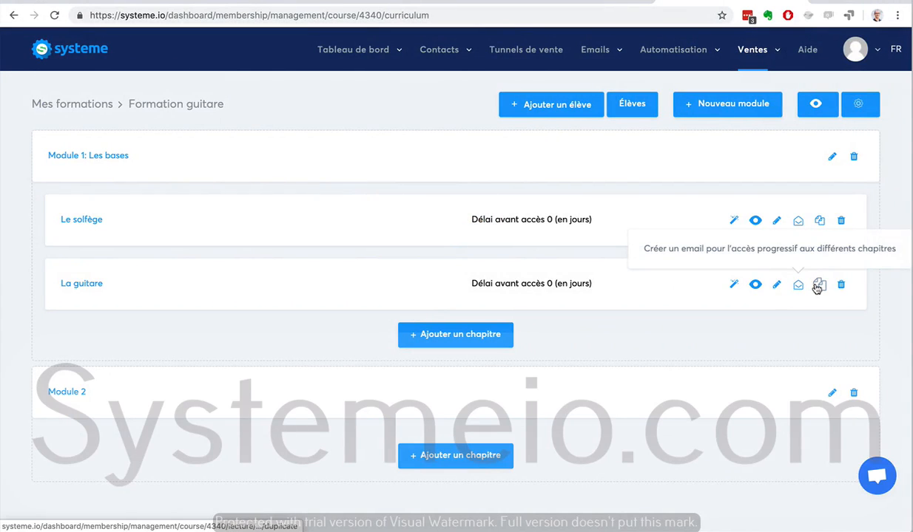
# Duplicate the chapter "La guitare" and move the copy from Module 1 into Module 2
pyautogui.click(818, 286)
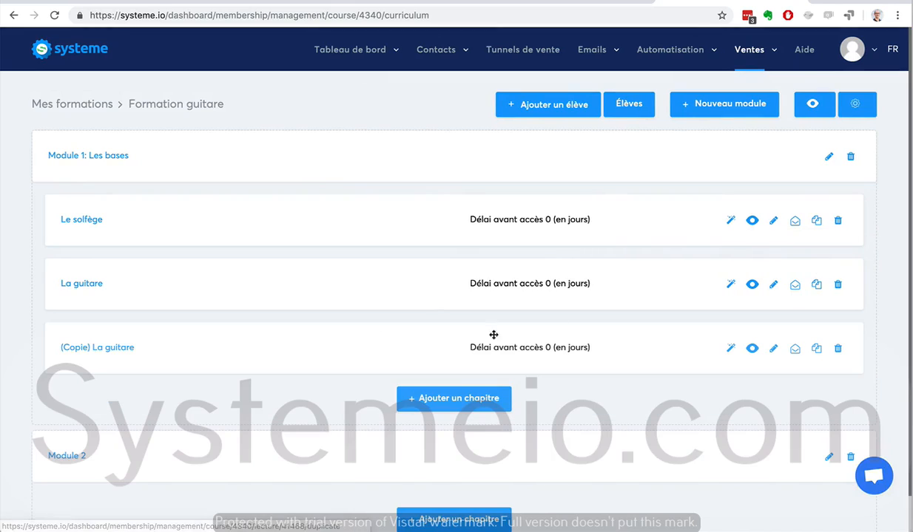
pyautogui.moveTo(126, 348); pyautogui.dragTo(260, 478)
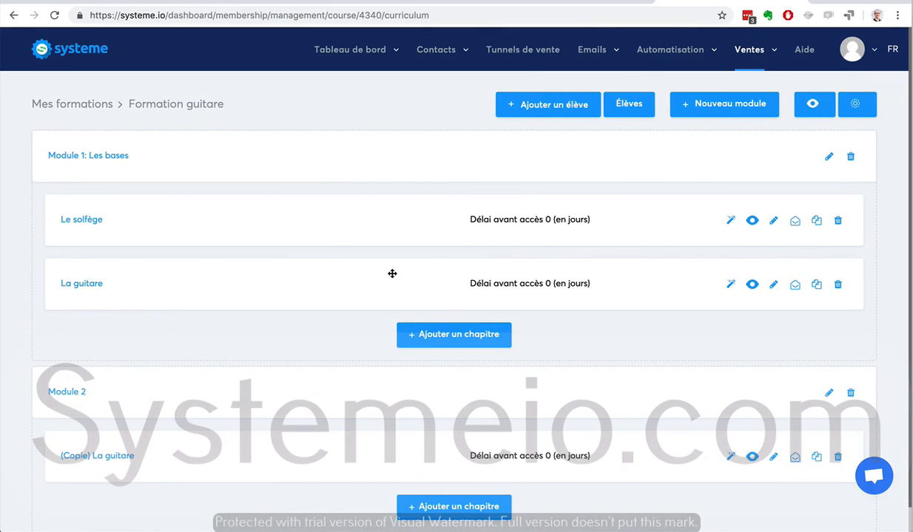
pyautogui.scroll(-1, 426, 262)
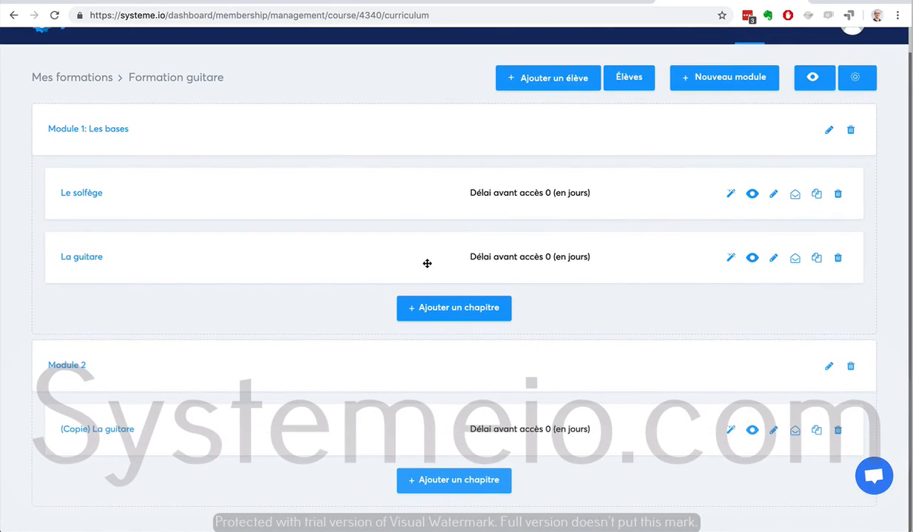
pyautogui.scroll(1, 337, 192)
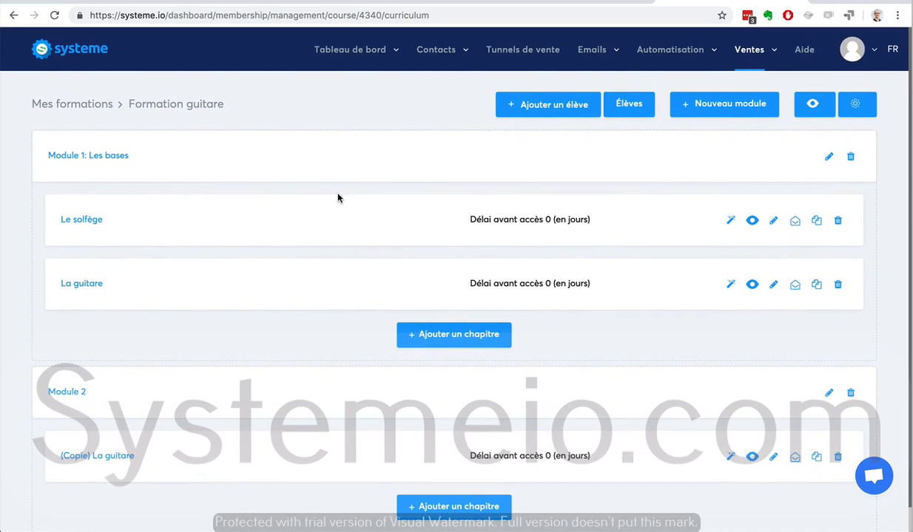
# Open the page of the copied chapter in Module 2, save it and return to the course curriculum
pyautogui.click(93, 458)
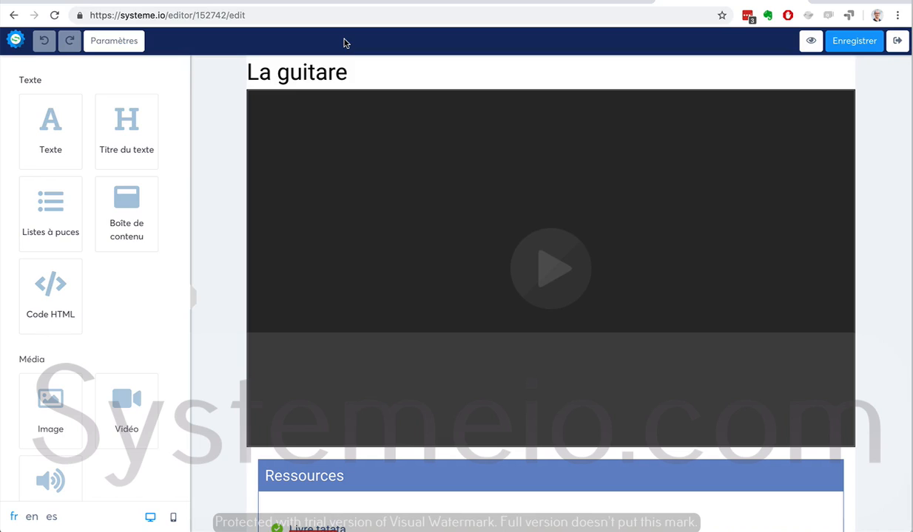
pyautogui.click(851, 40)
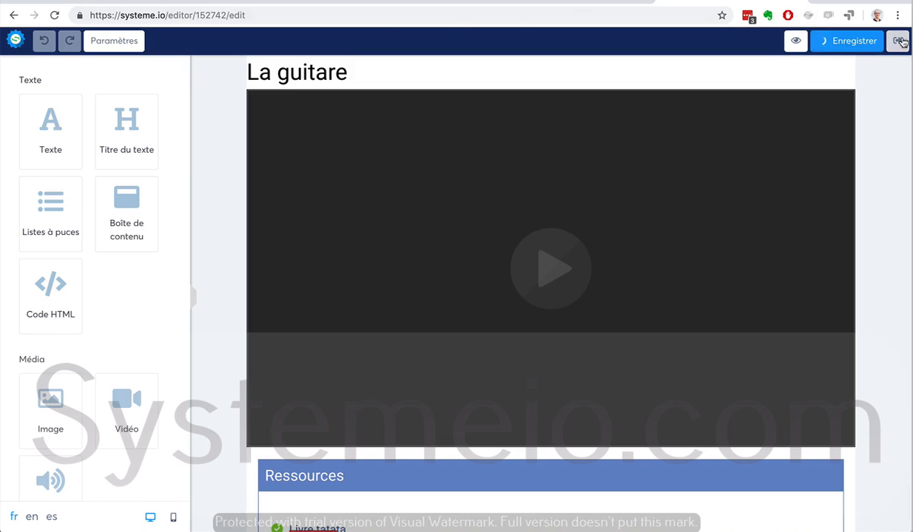
pyautogui.click(895, 42)
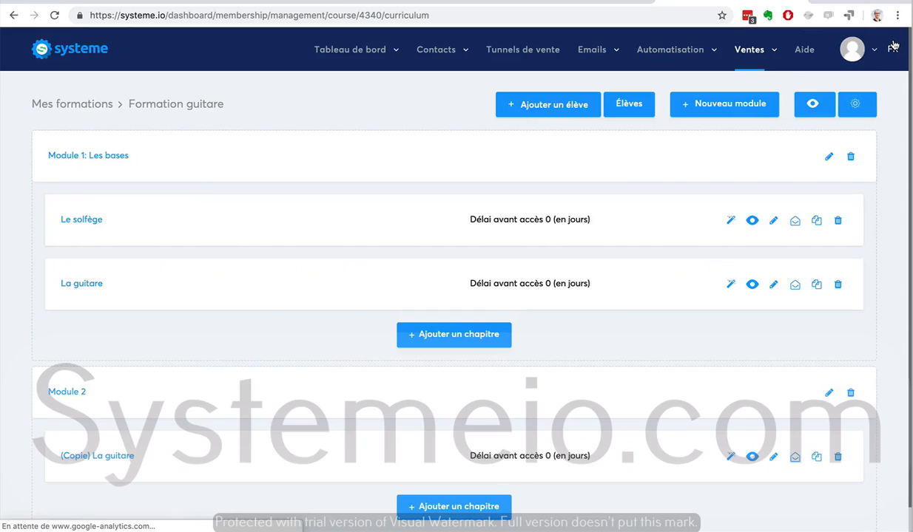